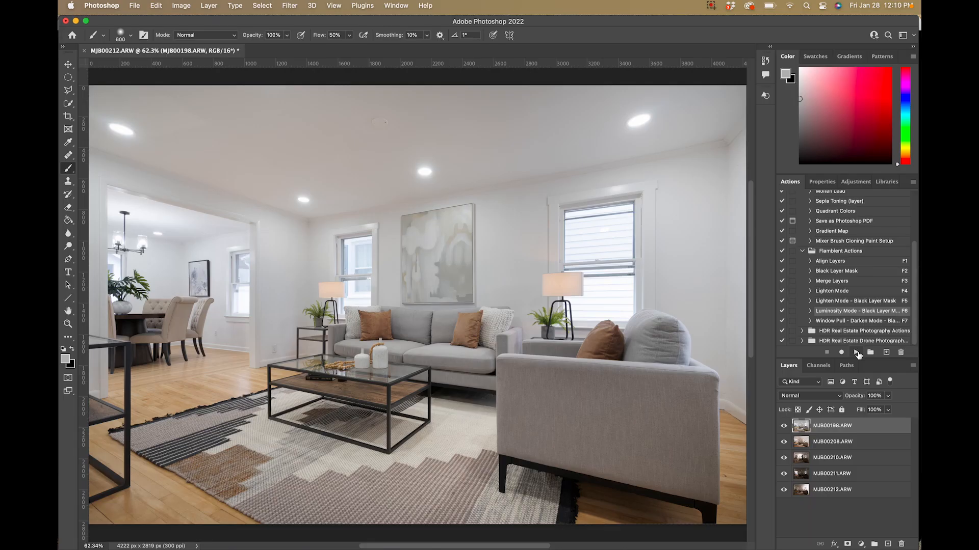
- Apply the Luminosity Mode - Black Layer Mask action to the MJB00198.ARW layer and prepare a white brush with 5% flow
{"action": "left_click", "coordinate": [849, 440]}
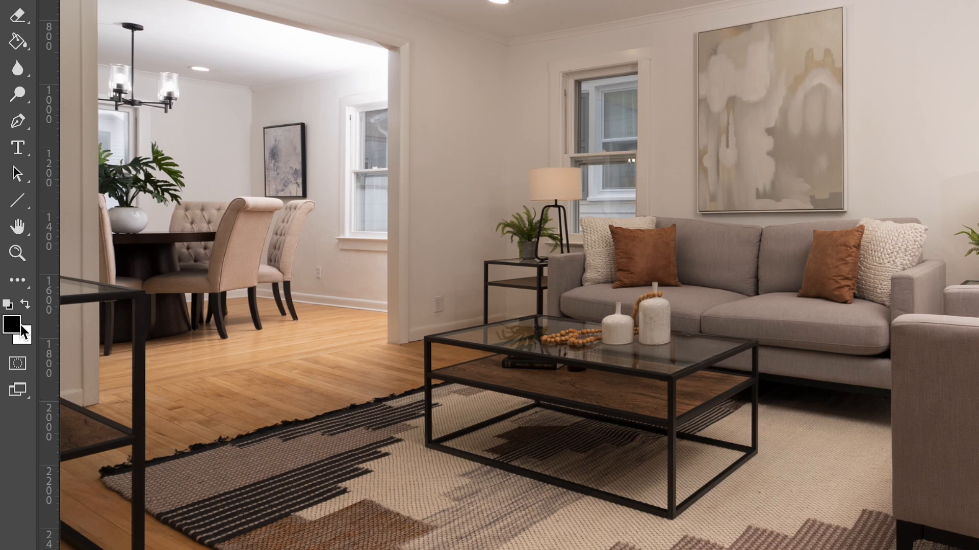
{"action": "left_click", "coordinate": [589, 75]}
{"action": "left_click_drag", "start_coordinate": [585, 101], "coordinate": [549, 108]}
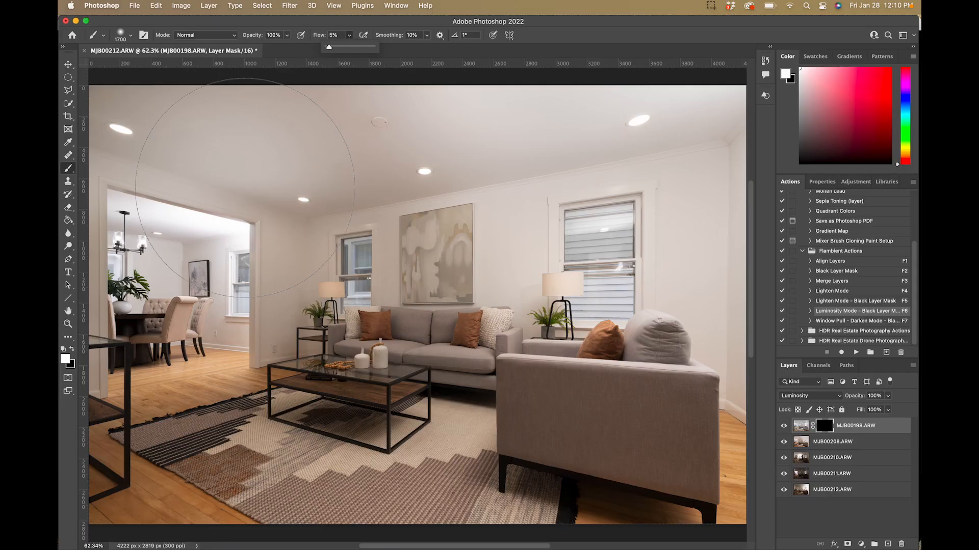
{"action": "left_click", "coordinate": [764, 432]}
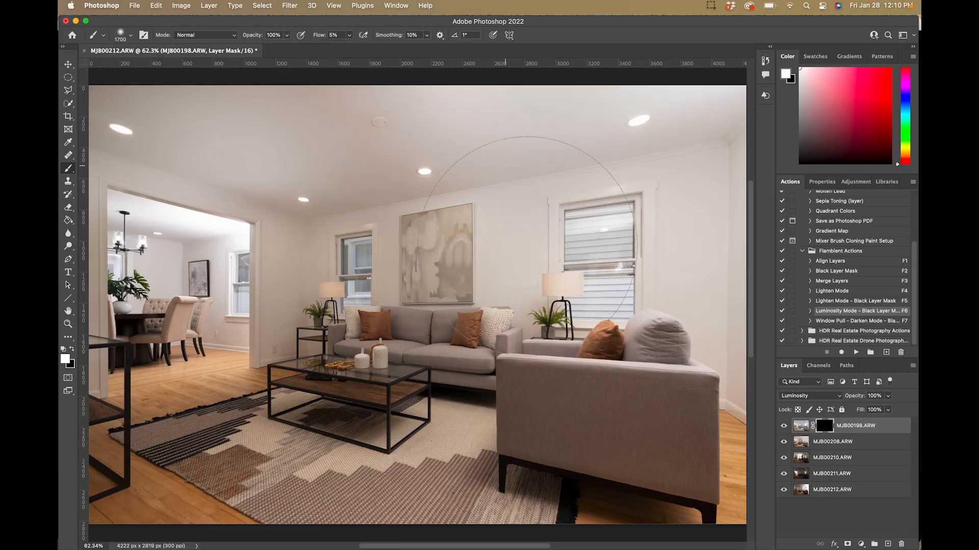
- Paint white on the MJB00198.ARW mask over the large window's wall and the main room, using a brush of about 1500 px
{"action": "mouse_move", "coordinate": [371, 409]}
{"action": "left_mouse_down"}
{"action": "mouse_move", "coordinate": [505, 389]}
{"action": "mouse_move", "coordinate": [399, 456]}
{"action": "mouse_move", "coordinate": [304, 412]}
{"action": "left_mouse_up"}
{"action": "key", "text": "bracketright"}
{"action": "key", "text": "bracketright"}
{"action": "key", "text": "bracketright"}
{"action": "key", "text": "bracketright"}
{"action": "key", "text": "bracketright"}
{"action": "key", "text": "bracketleft"}
{"action": "key", "text": "bracketleft"}
{"action": "key", "text": "bracketleft"}
{"action": "key", "text": "bracketleft"}
{"action": "key", "text": "bracketleft"}
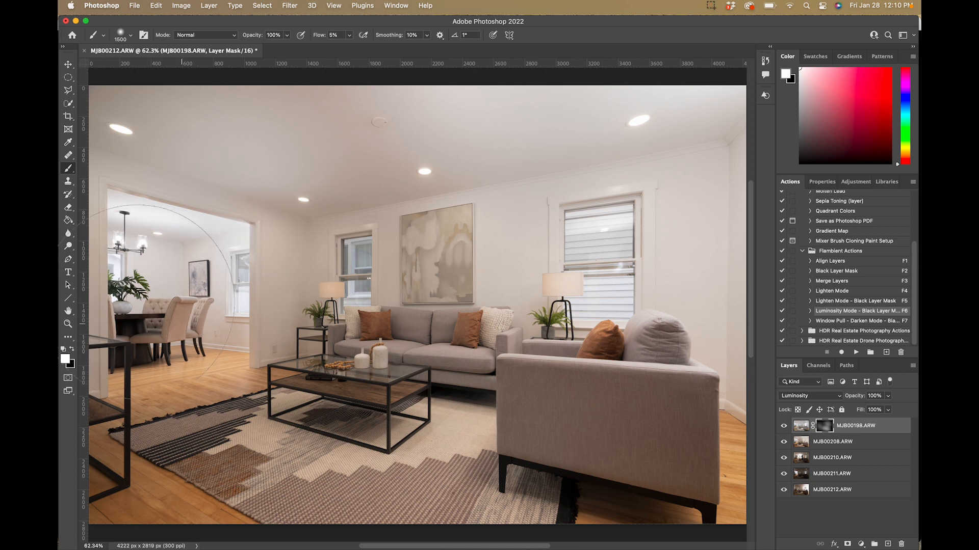
- Reduce the brush to 300 px and paint the MJB00198.ARW mask white around the dining-room doorway
{"action": "key", "text": "bracketleft"}
{"action": "key", "text": "bracketleft"}
{"action": "key", "text": "bracketleft"}
{"action": "key", "text": "bracketleft"}
{"action": "key", "text": "bracketleft"}
{"action": "key", "text": "bracketleft"}
{"action": "key", "text": "bracketleft"}
{"action": "key", "text": "bracketleft"}
{"action": "key", "text": "bracketleft"}
{"action": "key", "text": "bracketleft"}
{"action": "key", "text": "bracketleft"}
{"action": "key", "text": "bracketleft"}
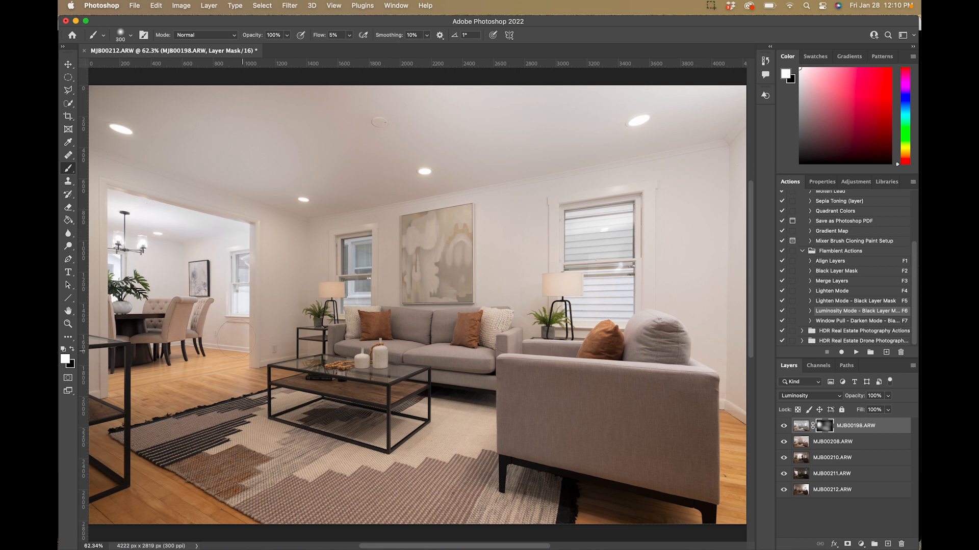
- Paint white on the MJB00198.ARW mask across the back wall, floor and ceiling with larger brushes between 1000 and 1900 px
{"action": "key", "text": "bracketright"}
{"action": "key", "text": "bracketright"}
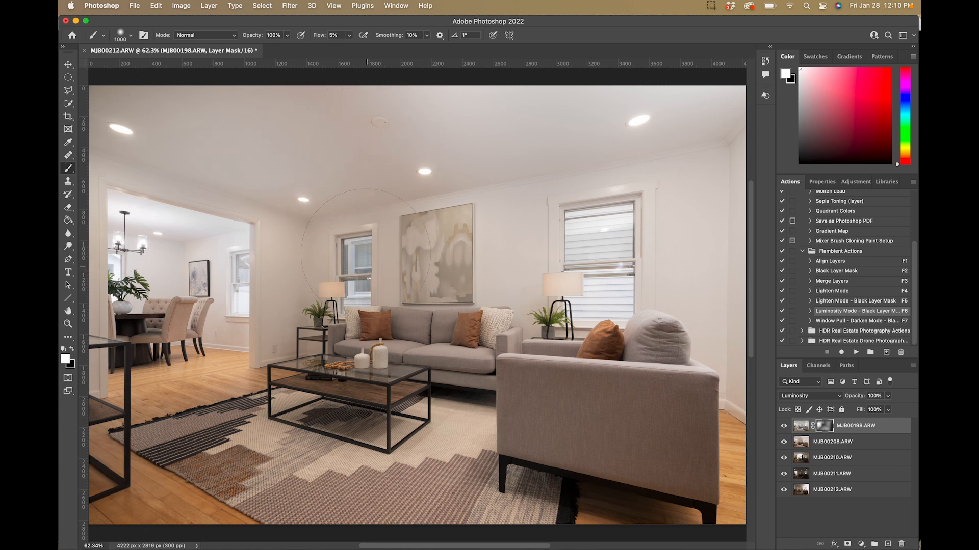
{"action": "key", "text": "bracketright"}
{"action": "key", "text": "bracketright"}
{"action": "key", "text": "bracketright"}
{"action": "key", "text": "bracketright"}
{"action": "key", "text": "bracketright"}
{"action": "key", "text": "bracketright"}
{"action": "key", "text": "bracketright"}
{"action": "key", "text": "bracketright"}
{"action": "key", "text": "bracketright"}
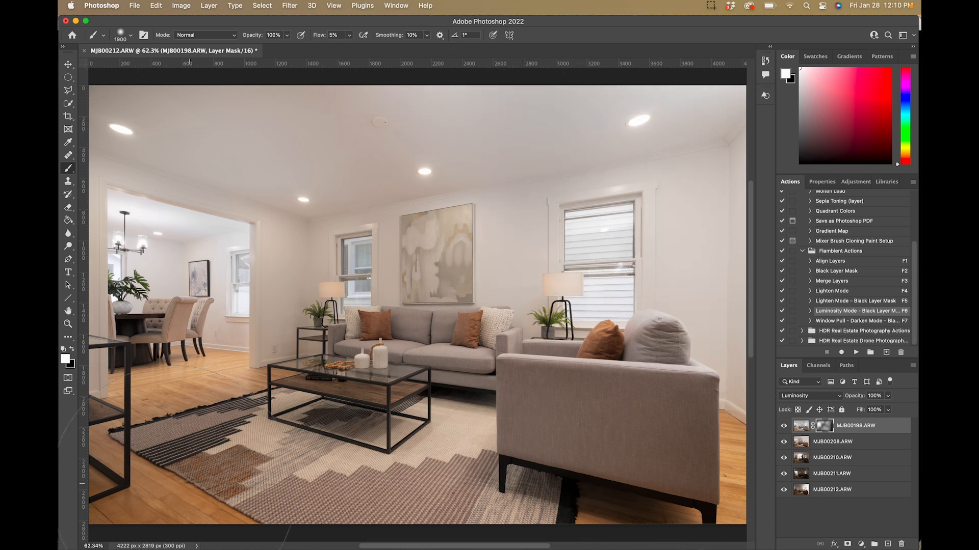
{"action": "key", "text": "bracketleft"}
{"action": "key", "text": "bracketleft"}
{"action": "key", "text": "bracketleft"}
{"action": "key", "text": "bracketleft"}
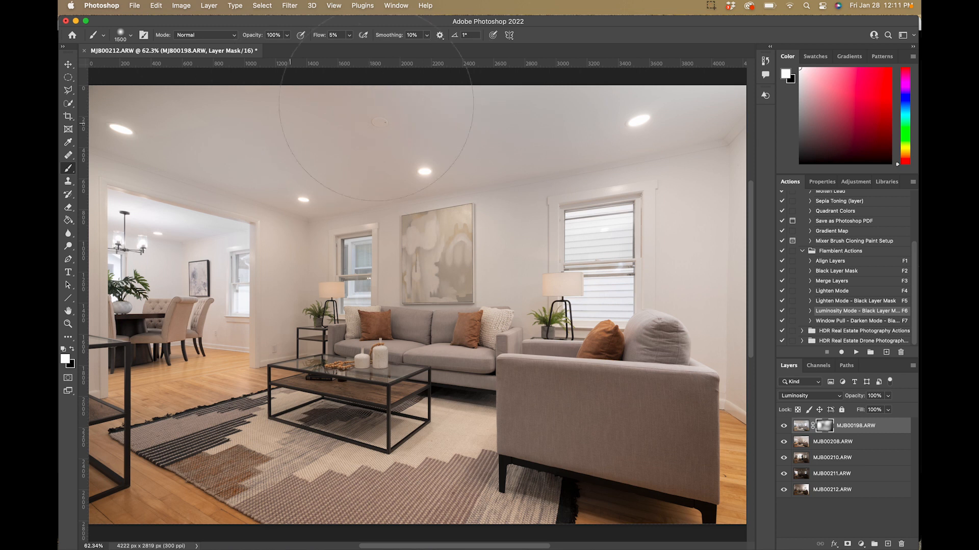
- Compare the room with and without the masked MJB00198.ARW layer by toggling its visibility
{"action": "left_click", "coordinate": [783, 427]}
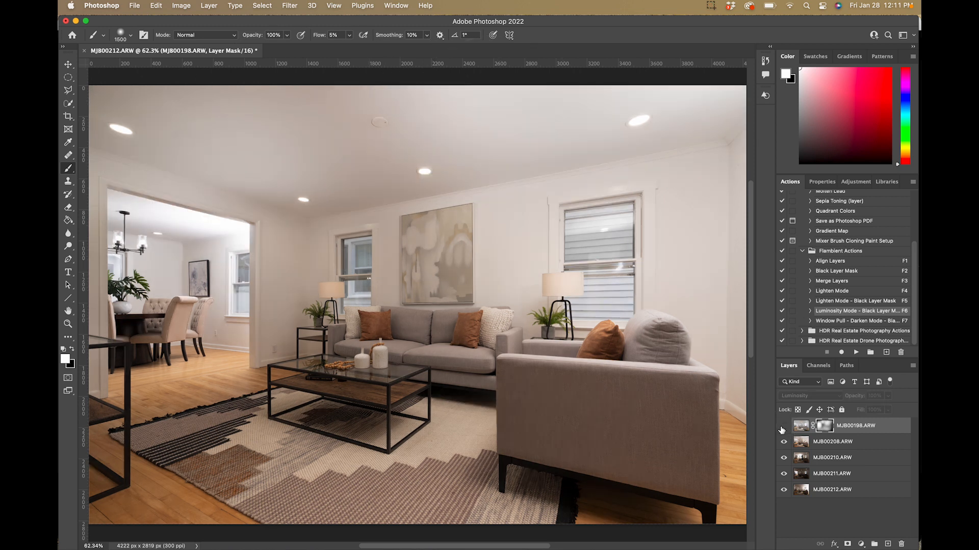
{"action": "left_click", "coordinate": [784, 428]}
{"action": "left_click", "coordinate": [784, 427]}
{"action": "left_click", "coordinate": [784, 427]}
{"action": "left_click", "coordinate": [784, 427]}
{"action": "left_click", "coordinate": [784, 428]}
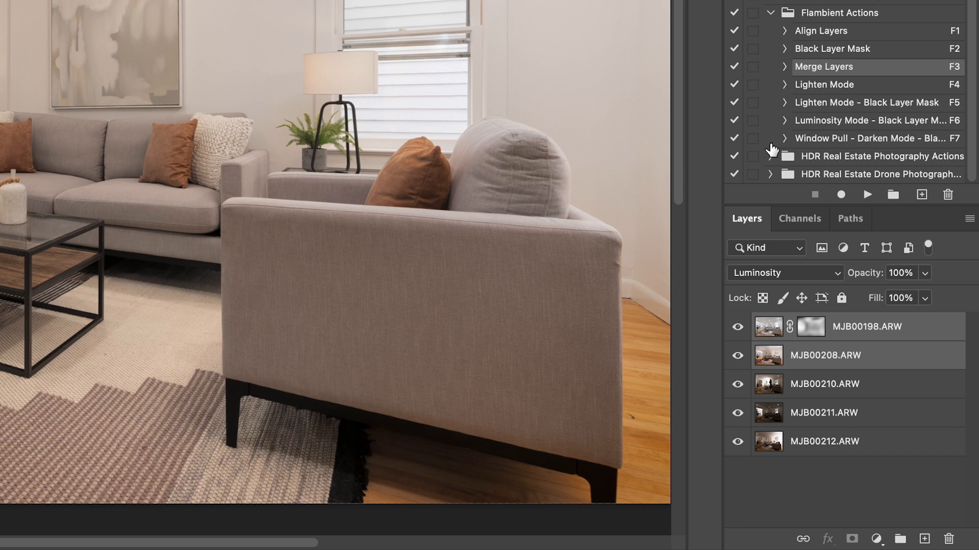
- Merge MJB00198.ARW and MJB00208.ARW with the Merge Layers action and move the merged layer to the bottom of the layer stack
{"action": "left_click", "coordinate": [867, 194]}
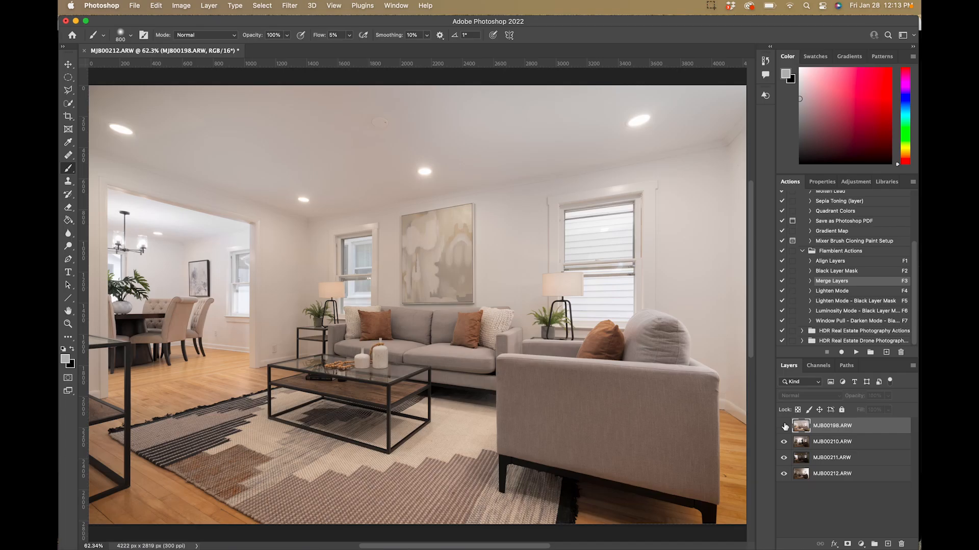
{"action": "left_click", "coordinate": [737, 327]}
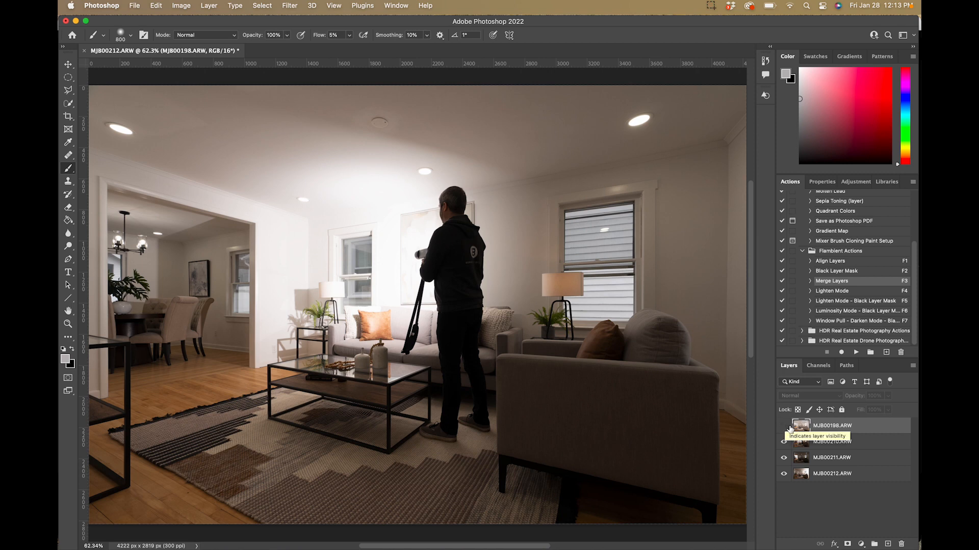
{"action": "left_click", "coordinate": [784, 426]}
{"action": "mouse_move", "coordinate": [805, 447]}
{"action": "left_mouse_down"}
{"action": "mouse_move", "coordinate": [802, 473]}
{"action": "mouse_move", "coordinate": [800, 457]}
{"action": "left_mouse_up"}
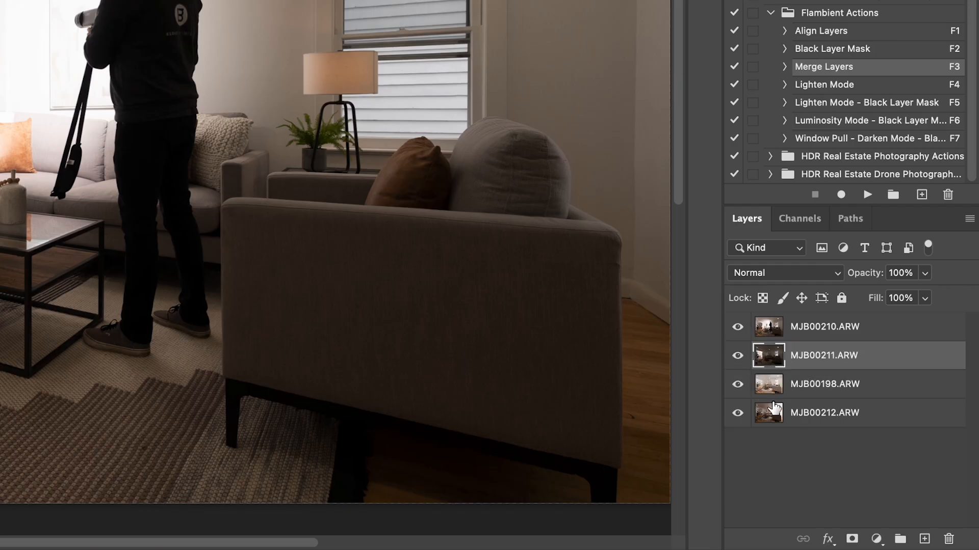
{"action": "left_click_drag", "start_coordinate": [778, 385], "coordinate": [779, 388]}
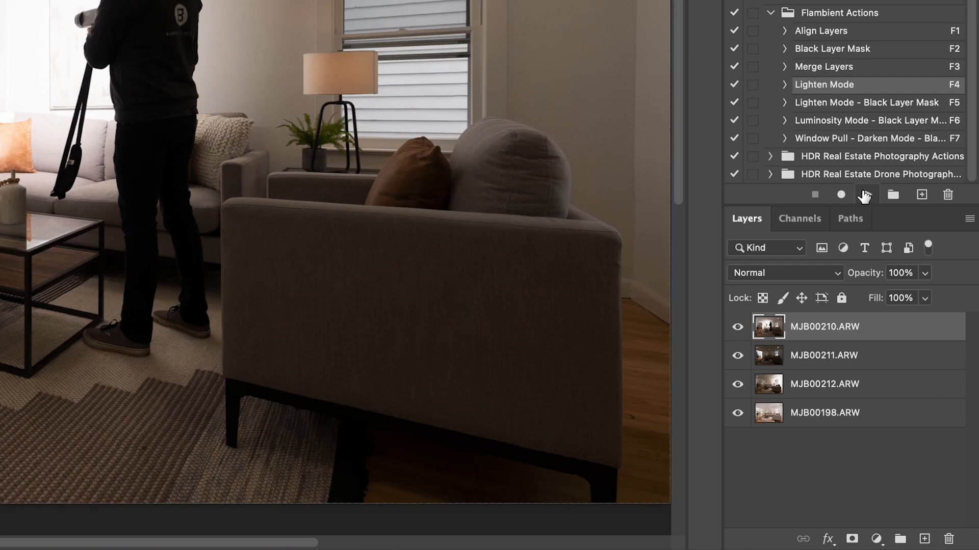
- Combine MJB00210.ARW with MJB00211.ARW and next with MJB00212.ARW, using the Lighten Mode and Merge Layers actions each time
{"action": "left_click", "coordinate": [865, 195]}
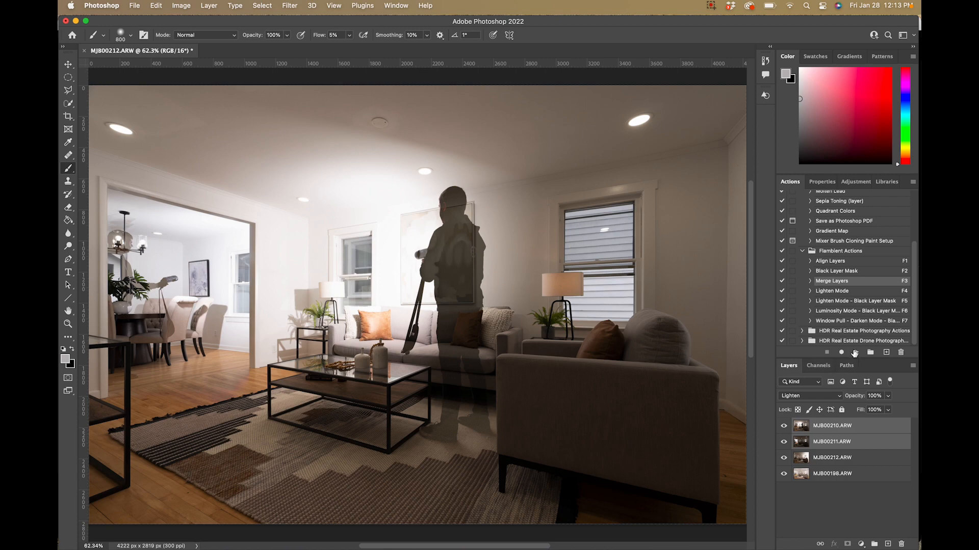
{"action": "left_click", "coordinate": [854, 353]}
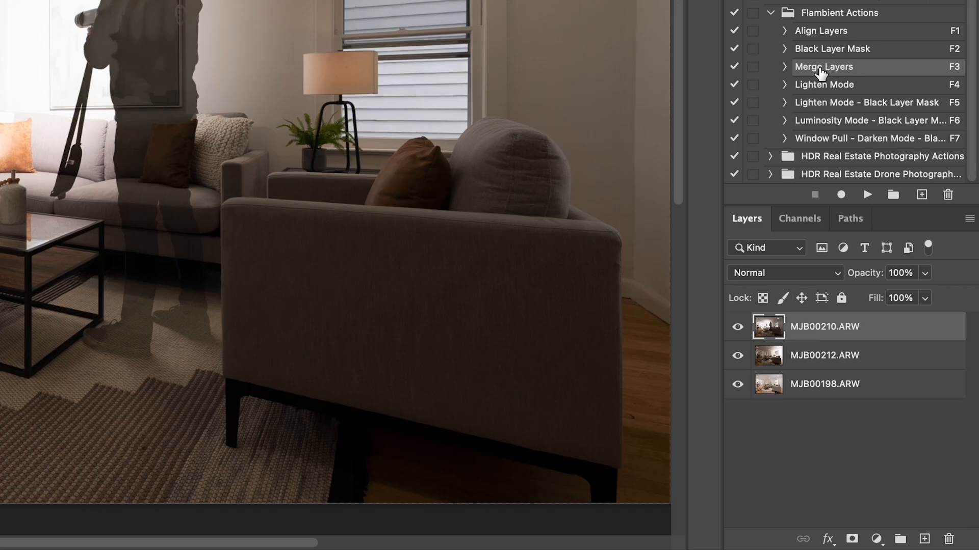
{"action": "left_click", "coordinate": [810, 88]}
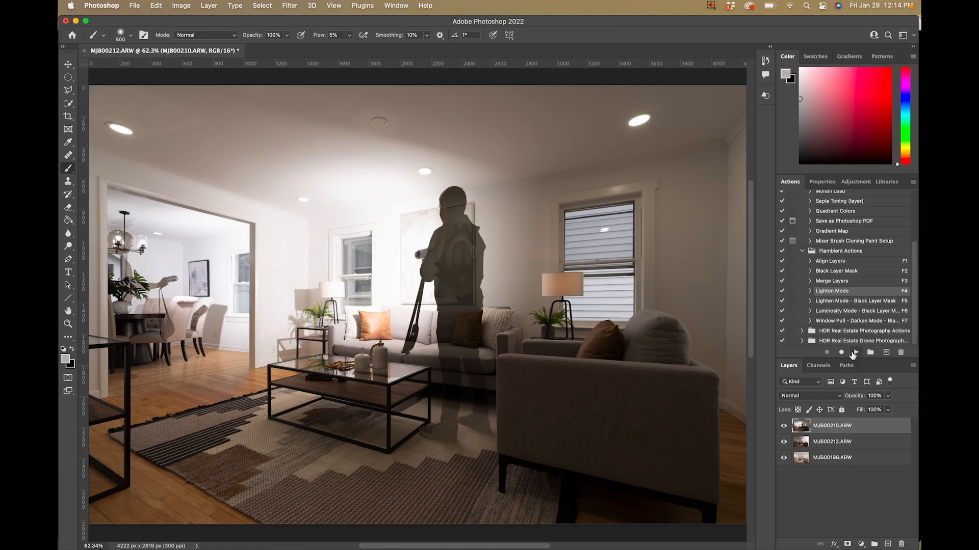
{"action": "left_click", "coordinate": [867, 194]}
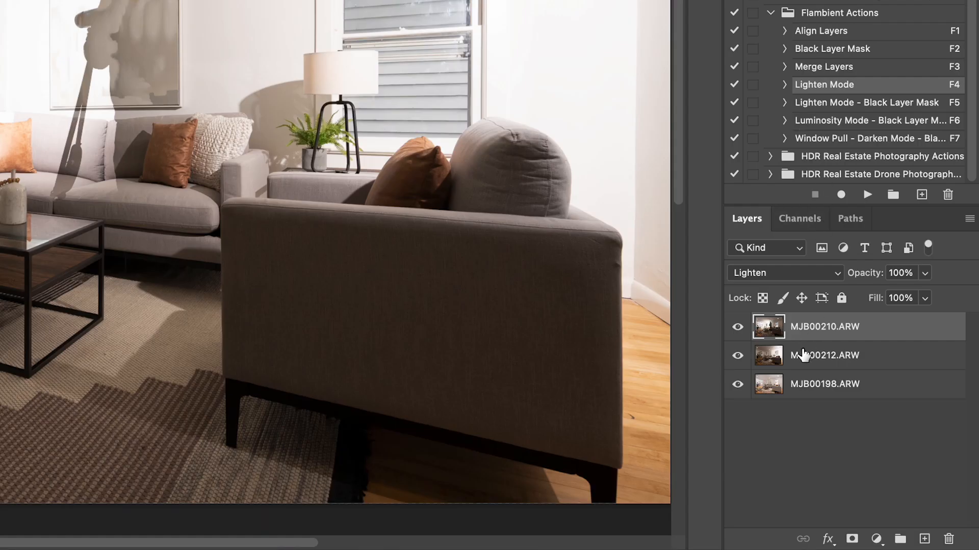
{"action": "left_click", "coordinate": [819, 441], "text": "shift"}
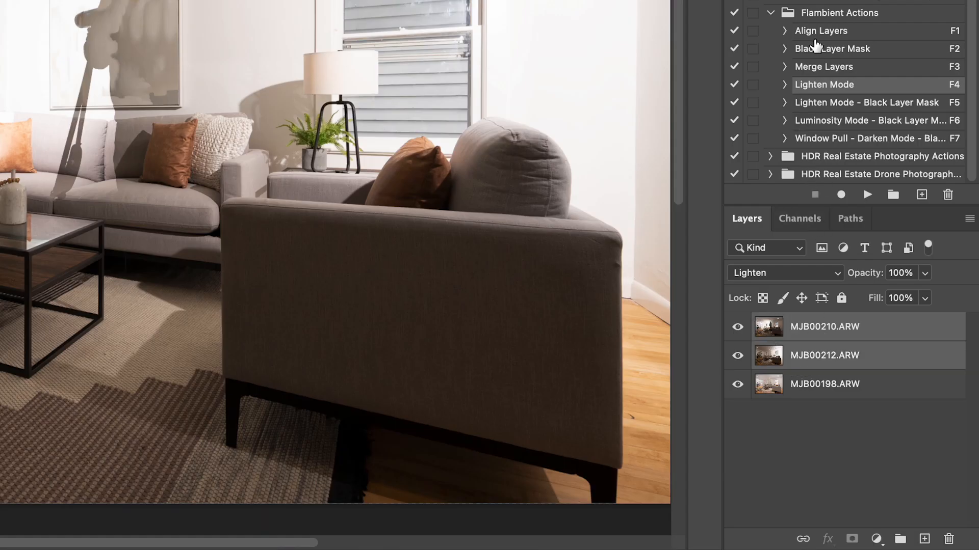
{"action": "left_click", "coordinate": [818, 67]}
{"action": "left_click", "coordinate": [867, 194]}
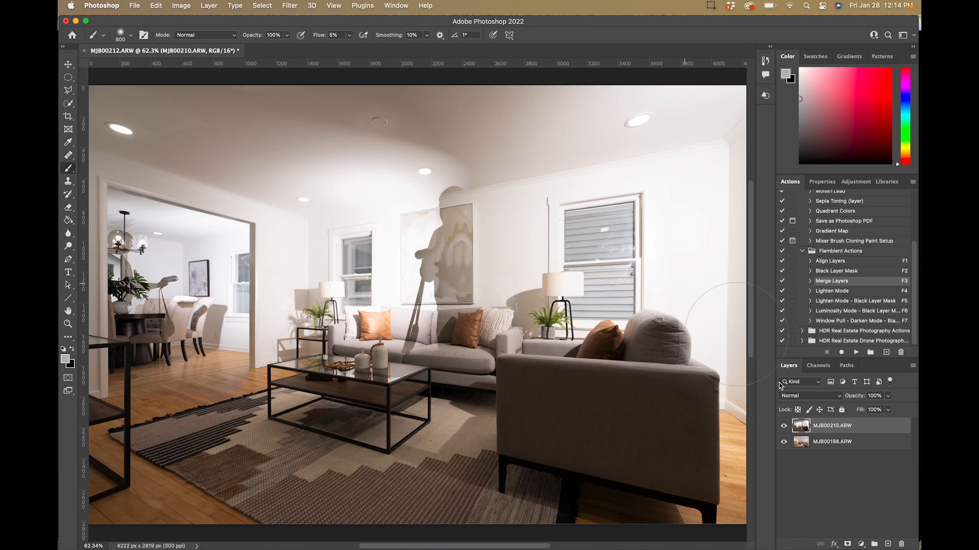
- Apply the Window Pull - Darken Mode action with a black layer mask to the merged MJB00210.ARW layer
{"action": "left_click", "coordinate": [837, 300]}
{"action": "left_click", "coordinate": [790, 383]}
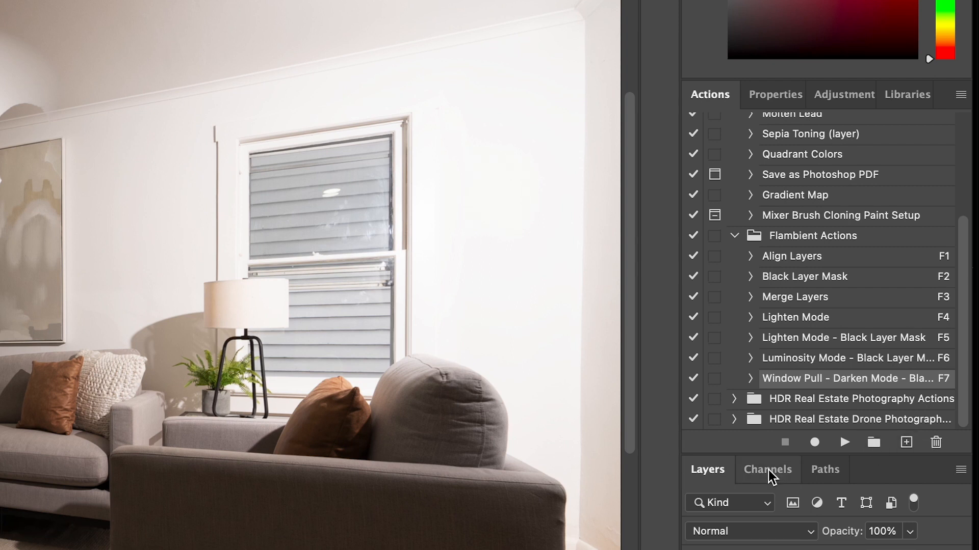
{"action": "key", "text": "F7"}
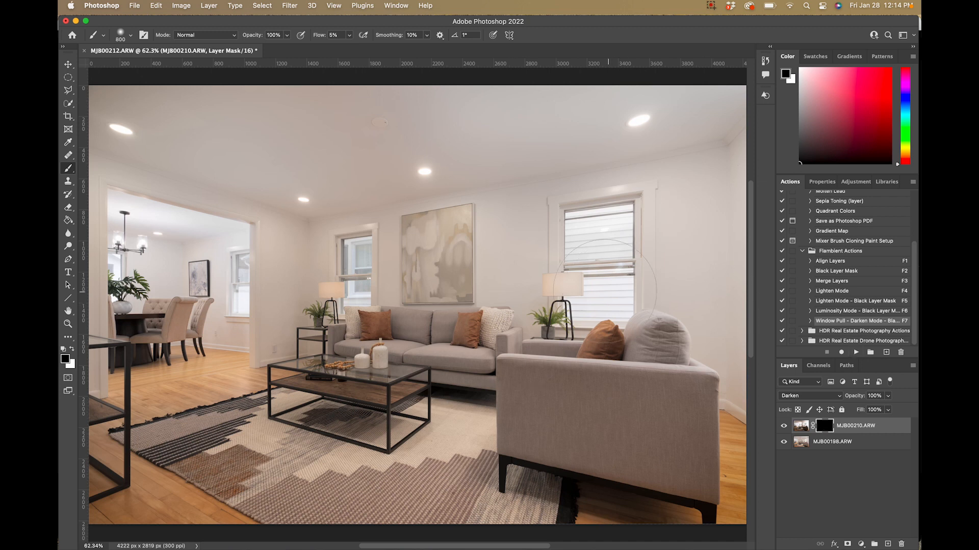
- Reveal the window views by painting white at 100% flow on the MJB00210.ARW mask over both living-room windows and the dining-room window
{"action": "key", "text": "x"}
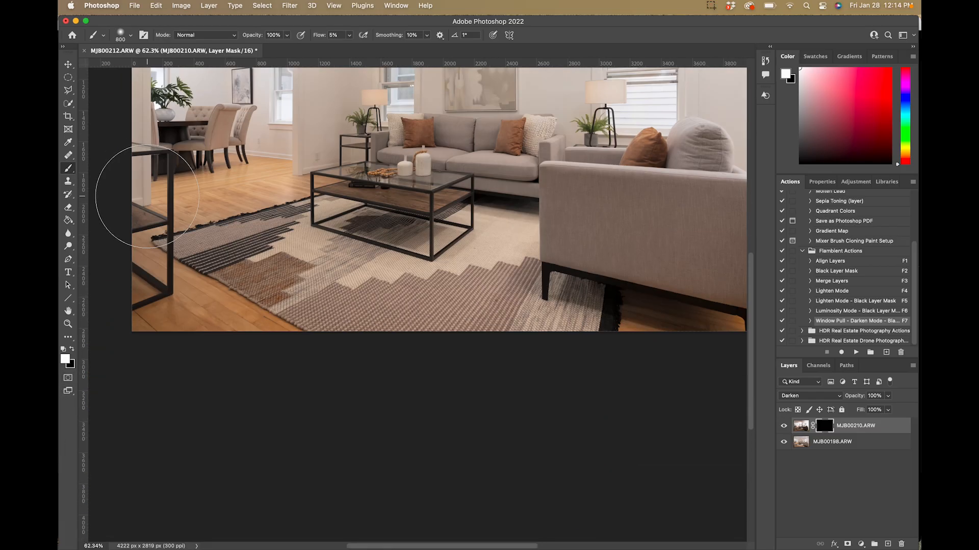
{"action": "left_click", "coordinate": [349, 35]}
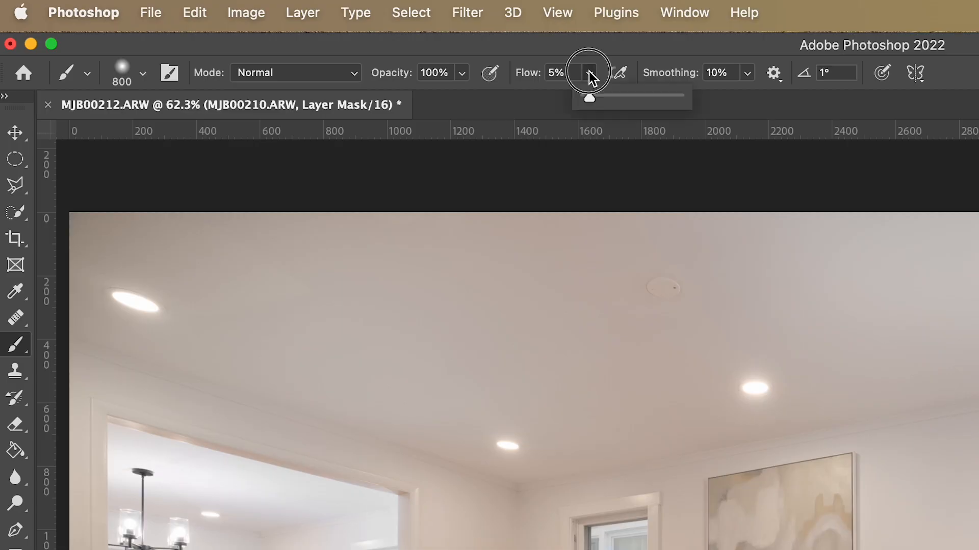
{"action": "left_click_drag", "start_coordinate": [587, 97], "coordinate": [683, 97]}
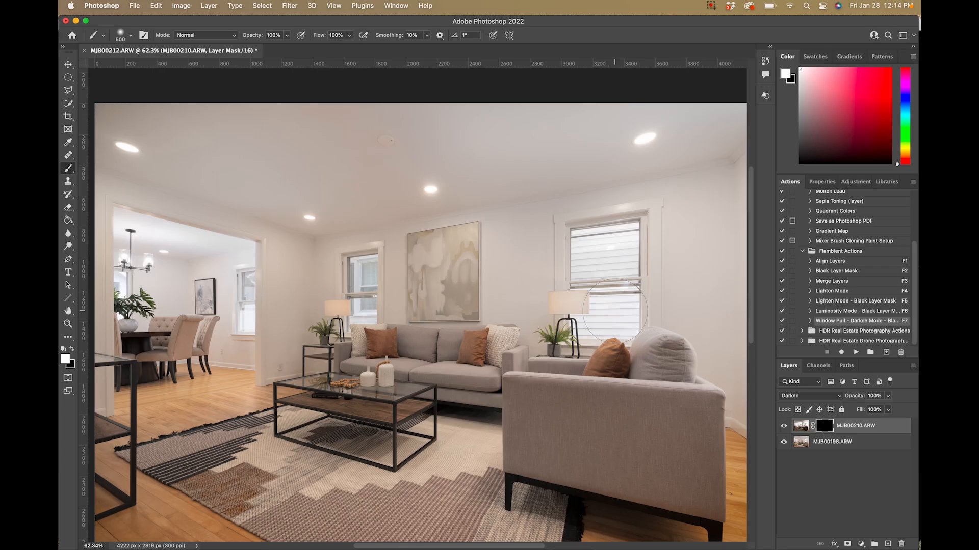
{"action": "mouse_move", "coordinate": [614, 310]}
{"action": "left_mouse_down"}
{"action": "mouse_move", "coordinate": [600, 257]}
{"action": "mouse_move", "coordinate": [612, 253]}
{"action": "mouse_move", "coordinate": [577, 245]}
{"action": "mouse_move", "coordinate": [596, 235]}
{"action": "mouse_move", "coordinate": [626, 270]}
{"action": "mouse_move", "coordinate": [619, 313]}
{"action": "mouse_move", "coordinate": [598, 328]}
{"action": "mouse_move", "coordinate": [583, 322]}
{"action": "mouse_move", "coordinate": [589, 297]}
{"action": "left_mouse_up"}
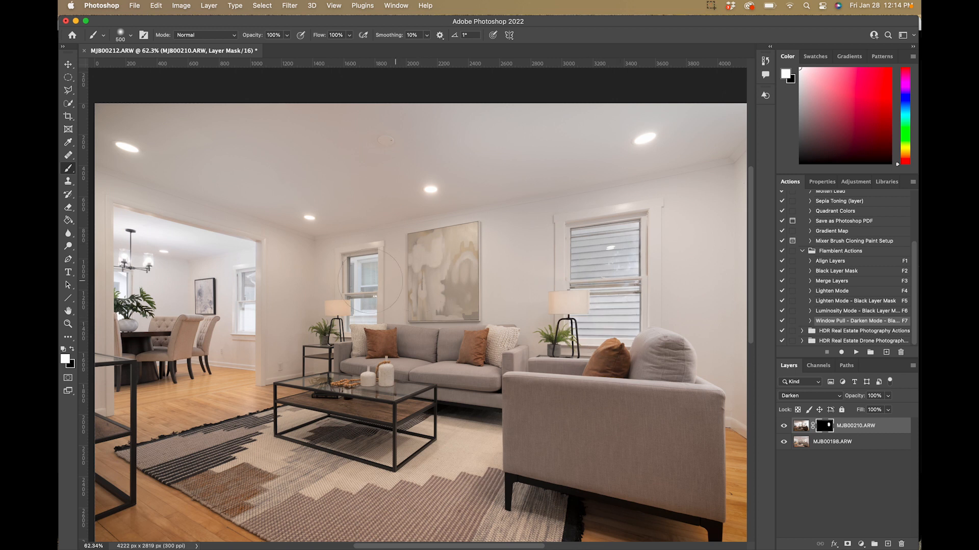
{"action": "left_click_drag", "start_coordinate": [362, 276], "coordinate": [364, 304]}
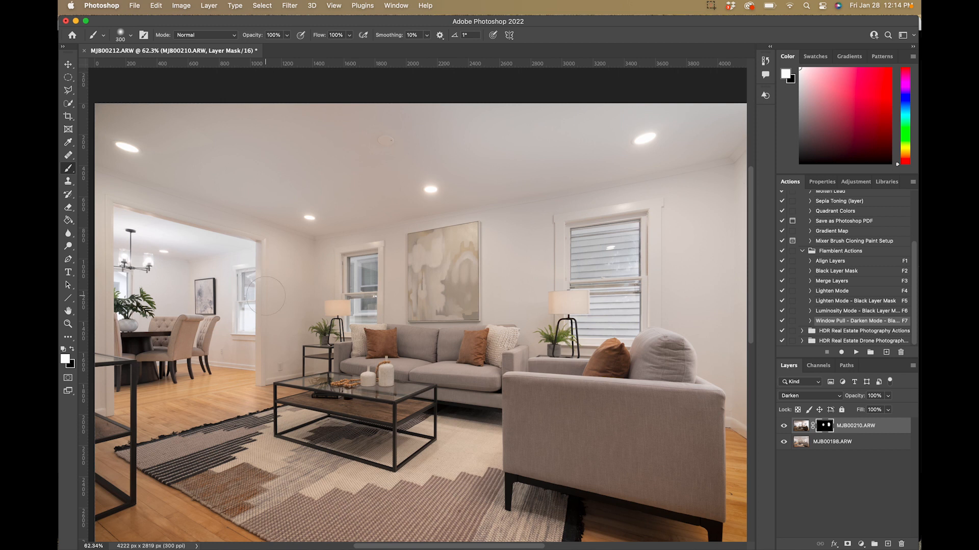
{"action": "mouse_move", "coordinate": [266, 296]}
{"action": "left_mouse_down"}
{"action": "mouse_move", "coordinate": [248, 334]}
{"action": "mouse_move", "coordinate": [245, 271]}
{"action": "mouse_move", "coordinate": [249, 320]}
{"action": "mouse_move", "coordinate": [263, 292]}
{"action": "left_mouse_up"}
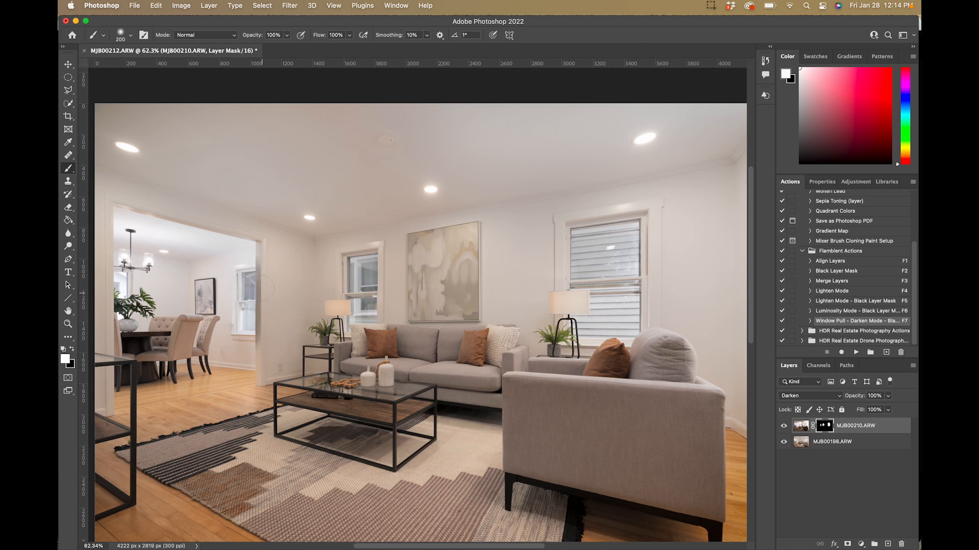
- Remove the darkened spill from the doorway trim beside the dining-room window by painting the mask black with a 50 px brush
{"action": "key", "text": "z"}
{"action": "left_click_drag", "start_coordinate": [263, 289], "coordinate": [342, 98]}
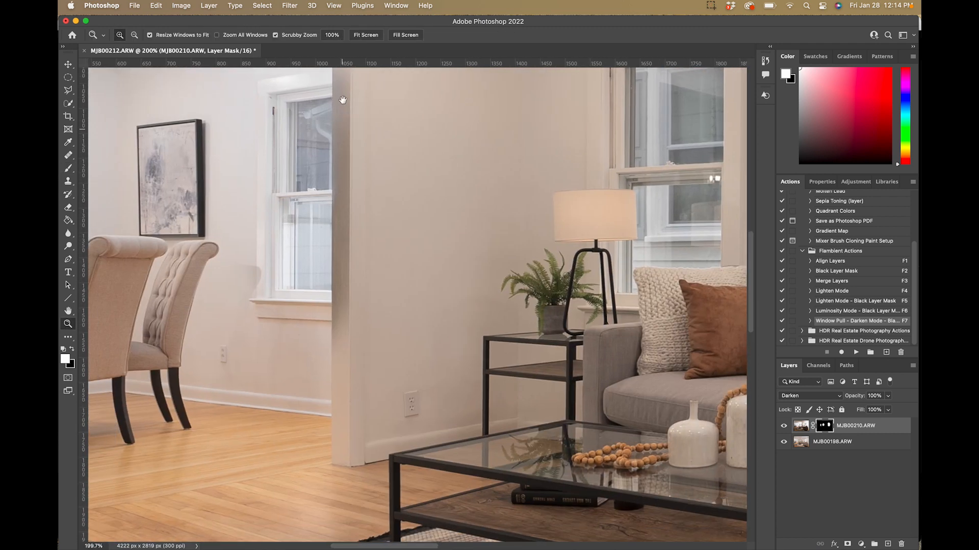
{"action": "left_click_drag", "start_coordinate": [353, 251], "coordinate": [349, 406]}
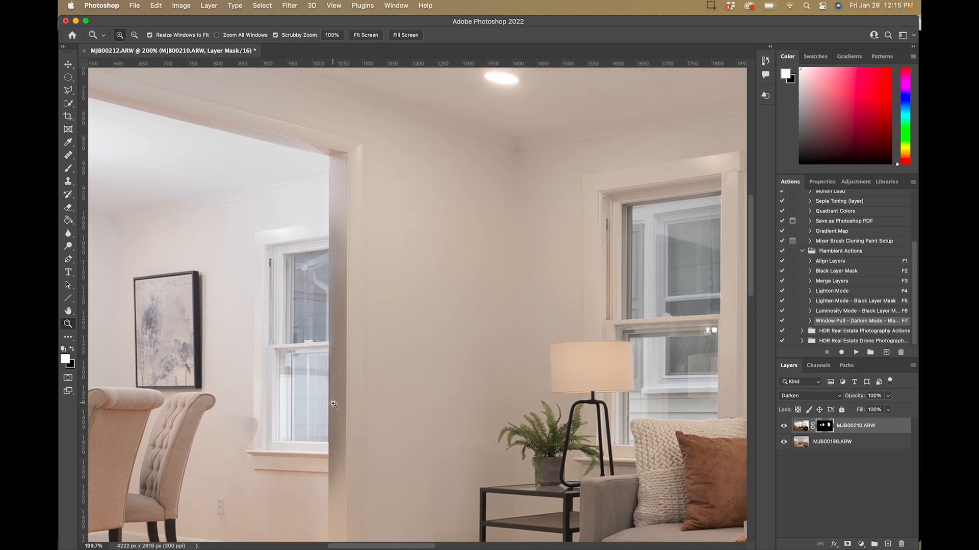
{"action": "key", "text": "b"}
{"action": "key", "text": "bracketleft"}
{"action": "key", "text": "bracketleft"}
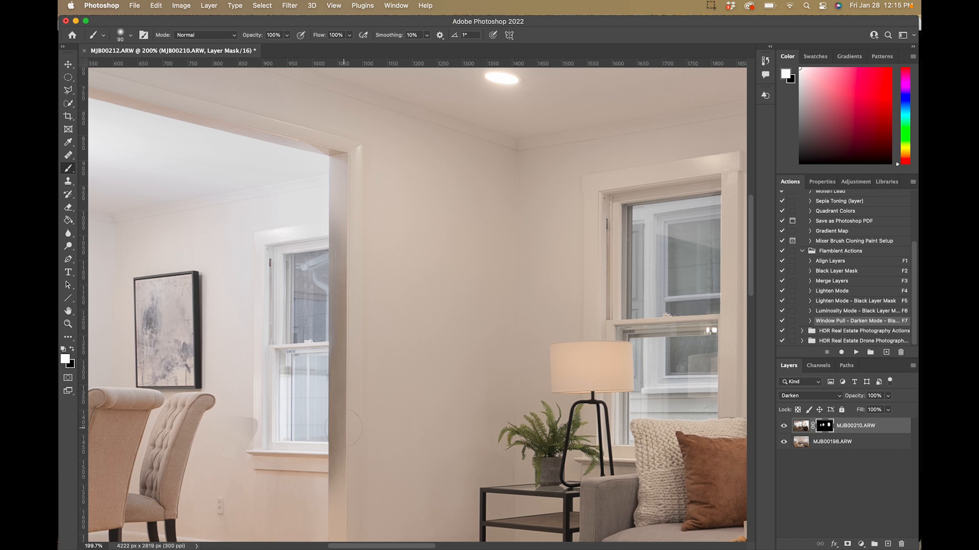
{"action": "left_click", "coordinate": [73, 349]}
{"action": "left_click", "coordinate": [338, 211], "text": "shift"}
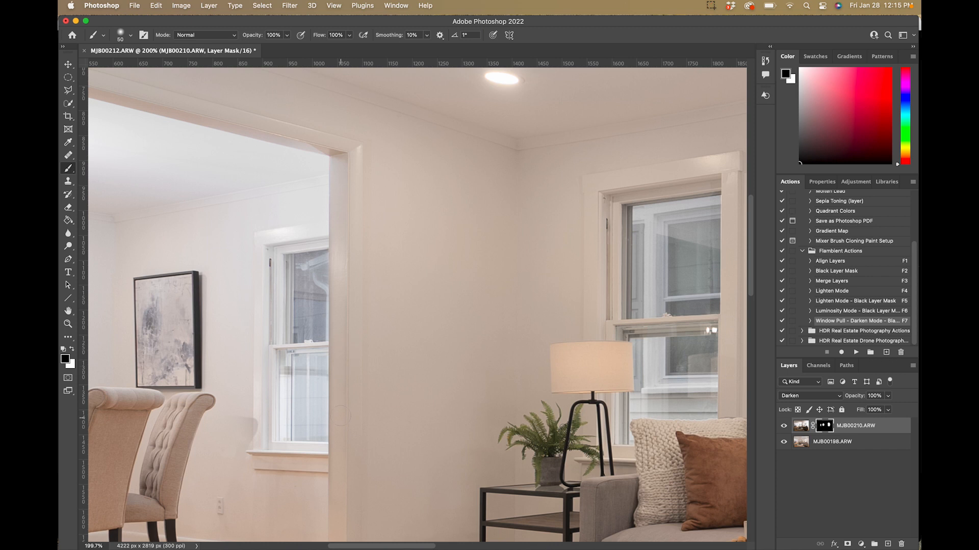
- Merge the masked MJB00210.ARW layer with MJB00198.ARW using the Merge Layers action
{"action": "key", "text": "super+0"}
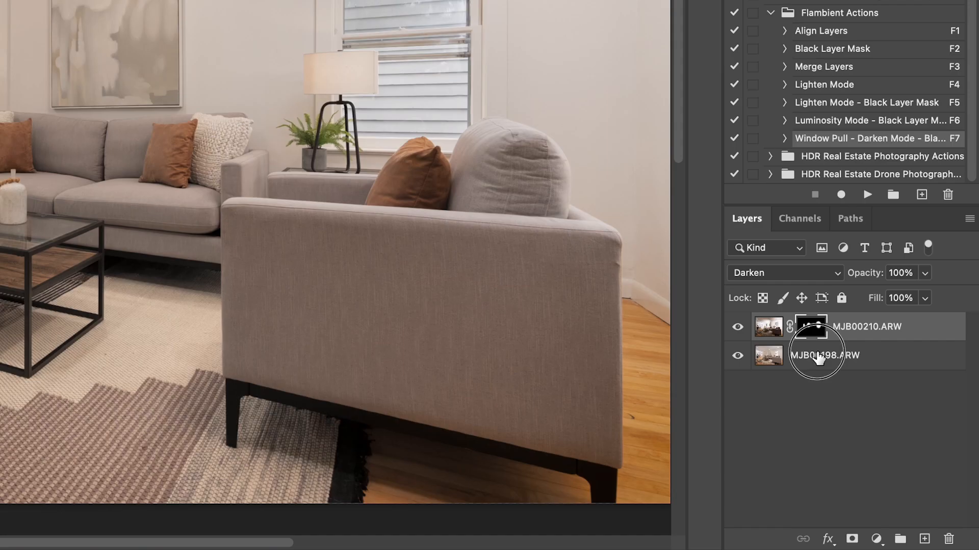
{"action": "left_click", "coordinate": [825, 442], "text": "shift"}
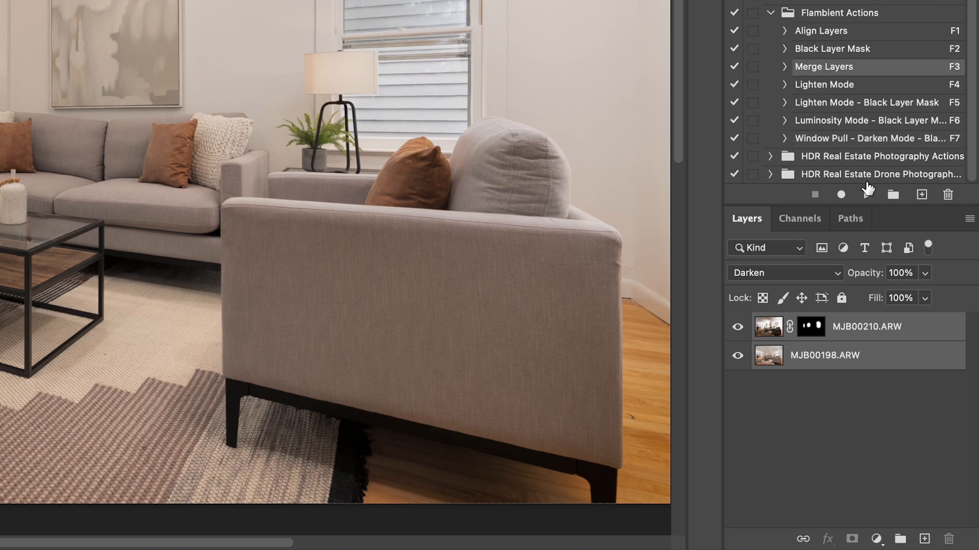
{"action": "left_click", "coordinate": [867, 195]}
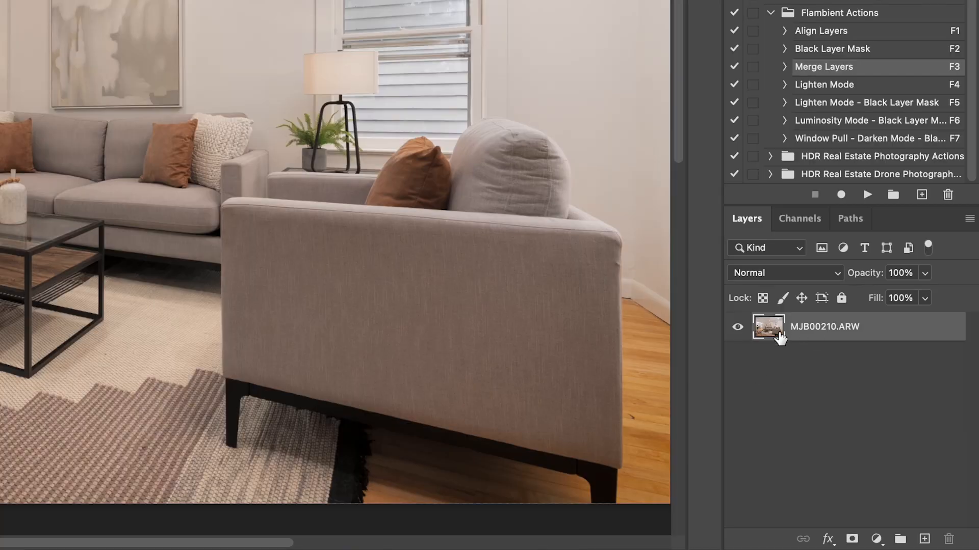
- Duplicate the MJB00210.ARW layer and open the Replace Color adjustment on the copy
{"action": "left_click_drag", "start_coordinate": [779, 333], "coordinate": [779, 347]}
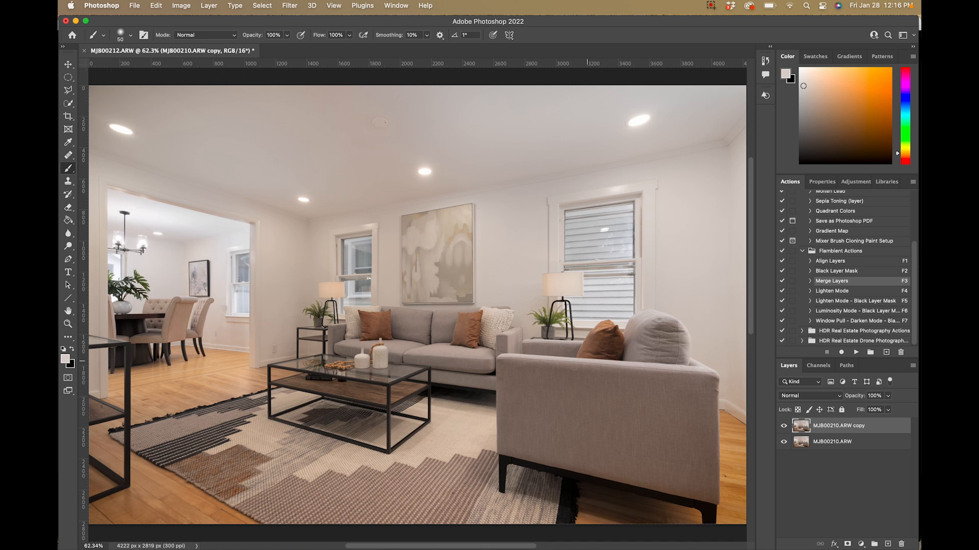
{"action": "left_click", "coordinate": [190, 5]}
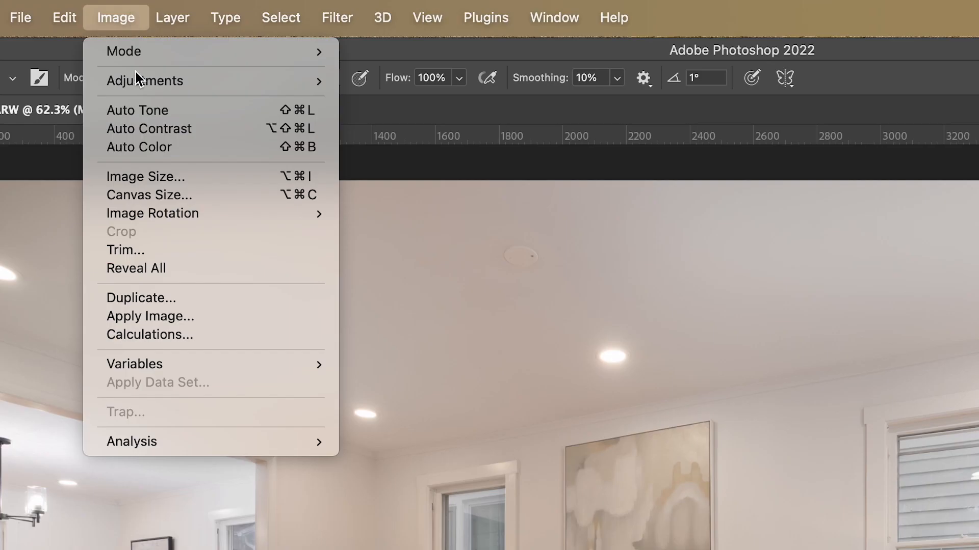
{"action": "mouse_move", "coordinate": [192, 37]}
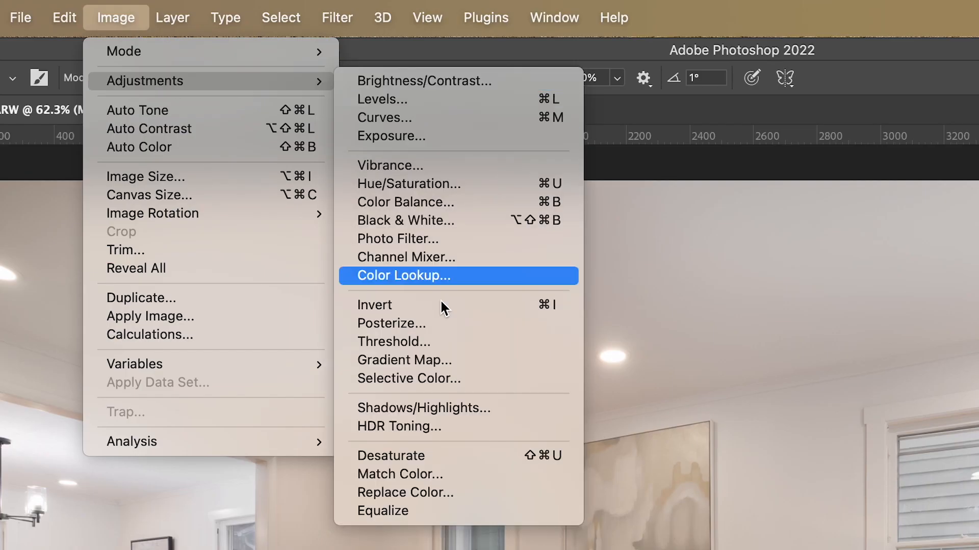
{"action": "left_click", "coordinate": [428, 490]}
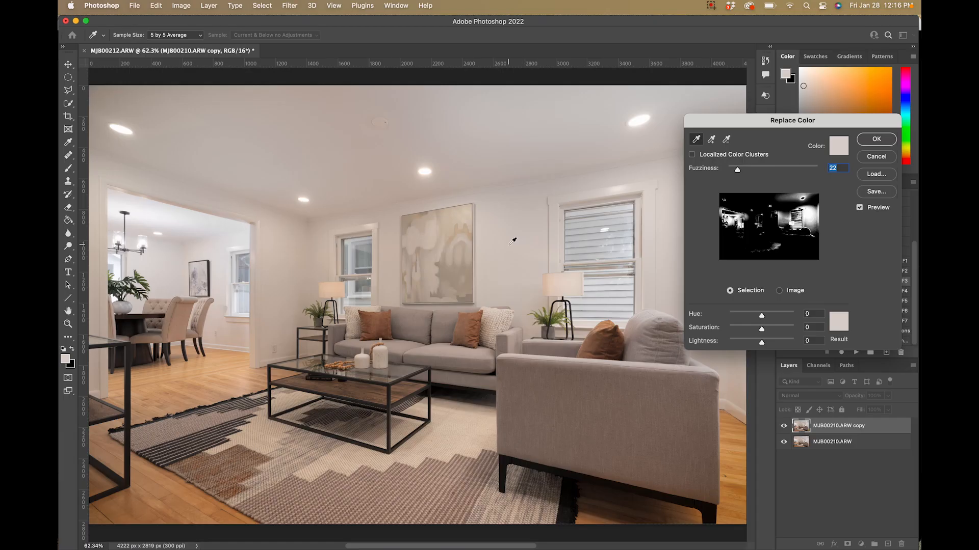
- Sample the beige tones of the ceiling and of the wall beside the large window as the color to replace
{"action": "left_click", "coordinate": [763, 533]}
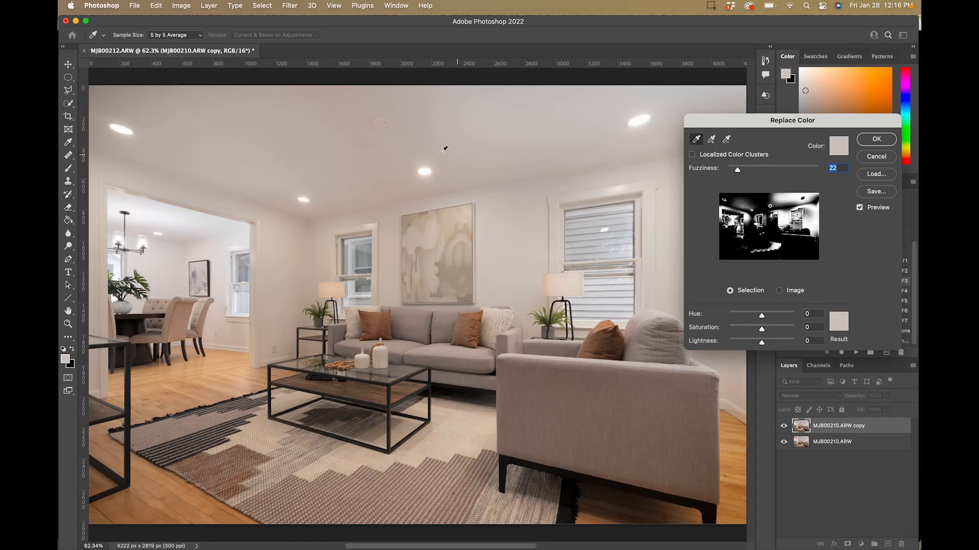
{"action": "left_click", "coordinate": [239, 148]}
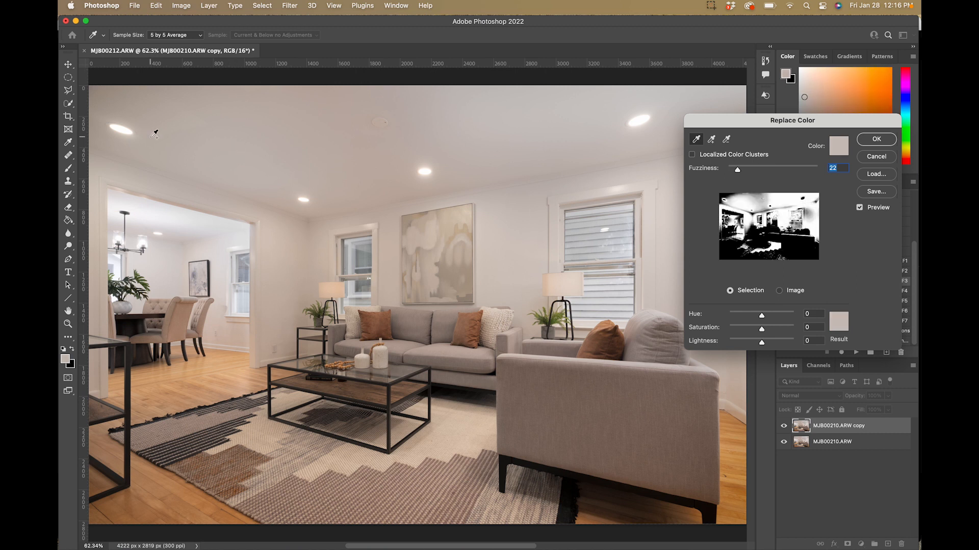
{"action": "left_click", "coordinate": [109, 101]}
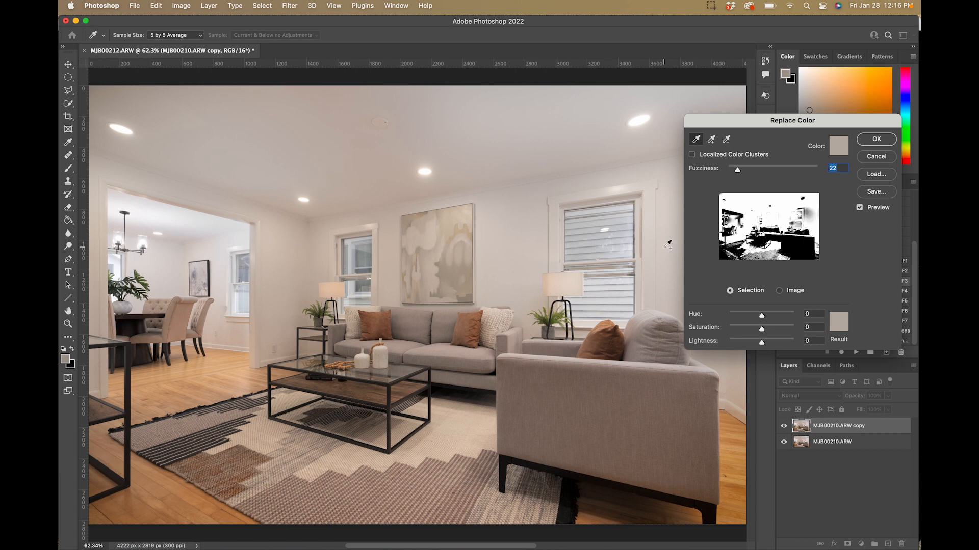
{"action": "left_click", "coordinate": [659, 250]}
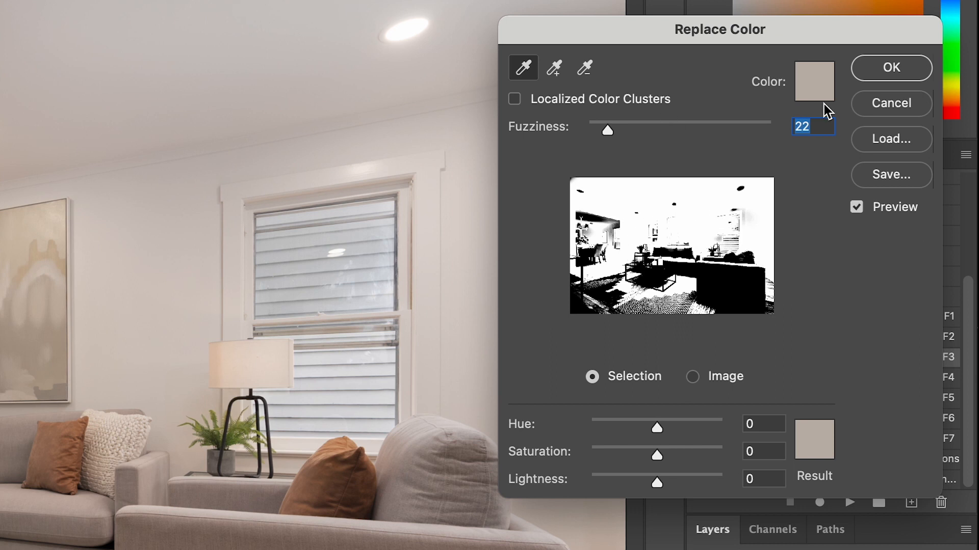
- Neutralize and brighten the sampled wall color with Saturation -71 and Lightness about +34, and apply the Replace Color adjustment
{"action": "left_click_drag", "start_coordinate": [772, 331], "coordinate": [761, 337]}
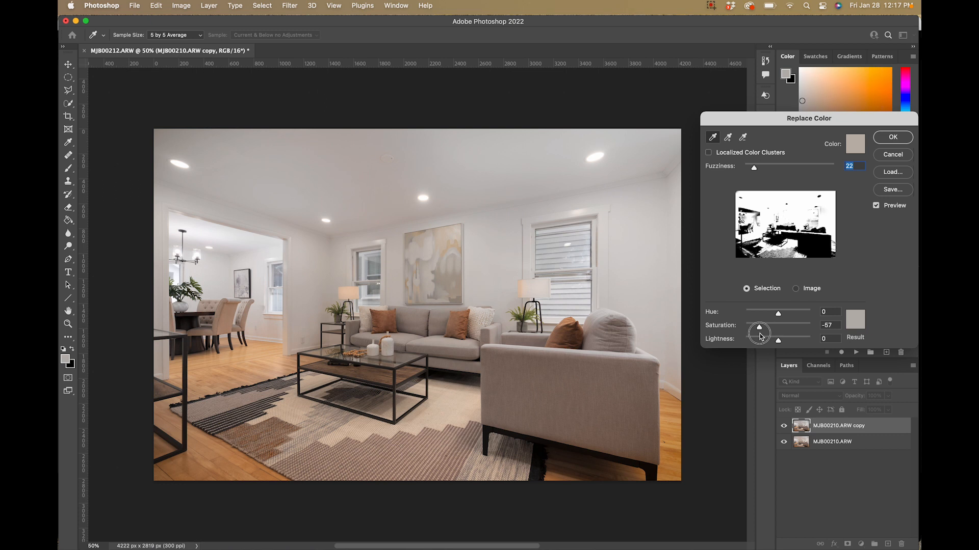
{"action": "left_click_drag", "start_coordinate": [760, 336], "coordinate": [754, 327]}
{"action": "left_click_drag", "start_coordinate": [778, 340], "coordinate": [788, 340]}
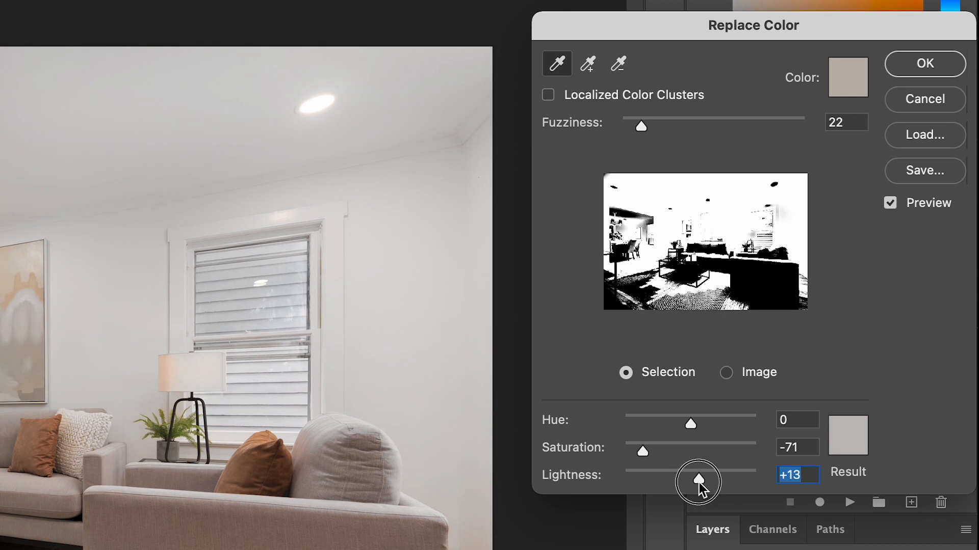
{"action": "left_click_drag", "start_coordinate": [711, 481], "coordinate": [713, 481]}
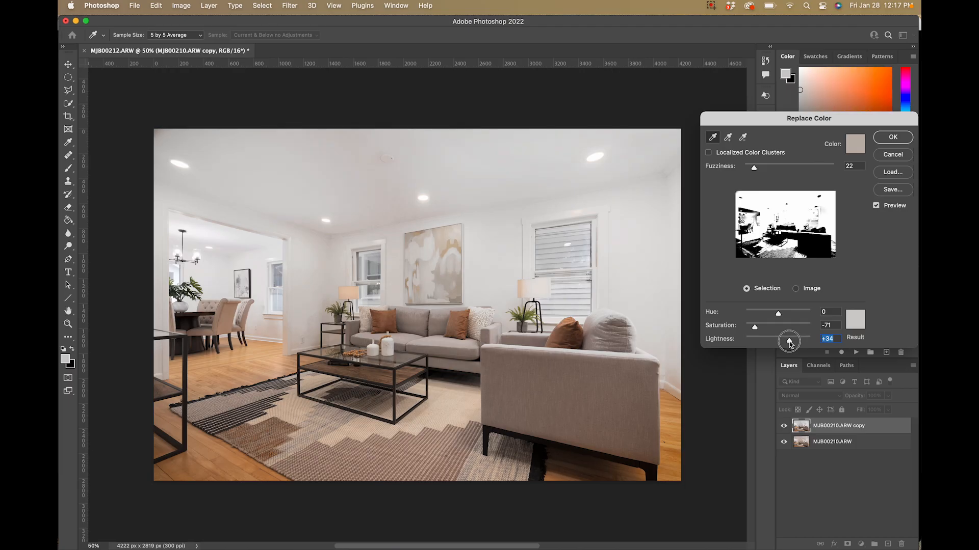
{"action": "left_click_drag", "start_coordinate": [789, 343], "coordinate": [790, 343]}
{"action": "left_click", "coordinate": [790, 343]}
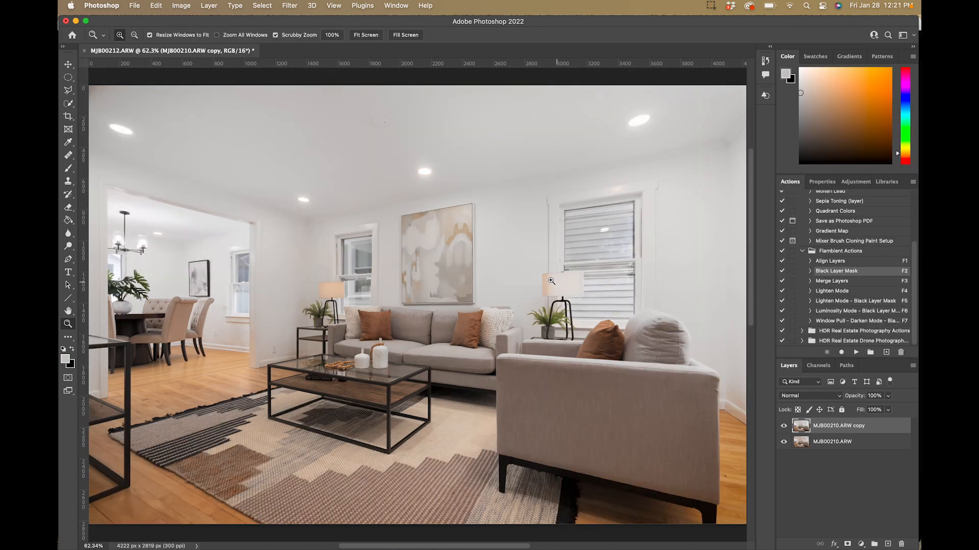
- Add a white layer mask to the MJB00210.ARW copy layer and set the Brush tool to 100 px with 5% flow
{"action": "left_click_drag", "start_coordinate": [560, 308], "coordinate": [525, 312]}
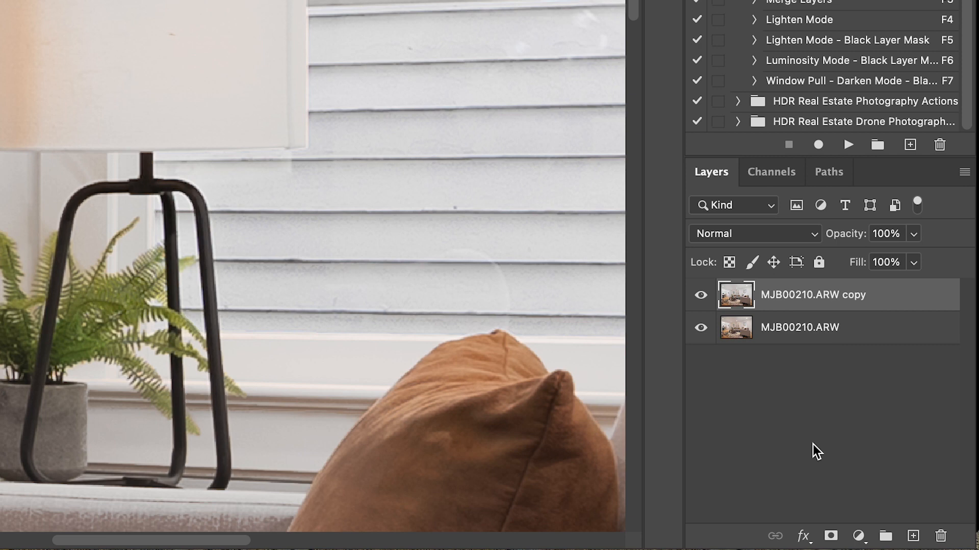
{"action": "left_click", "coordinate": [831, 536]}
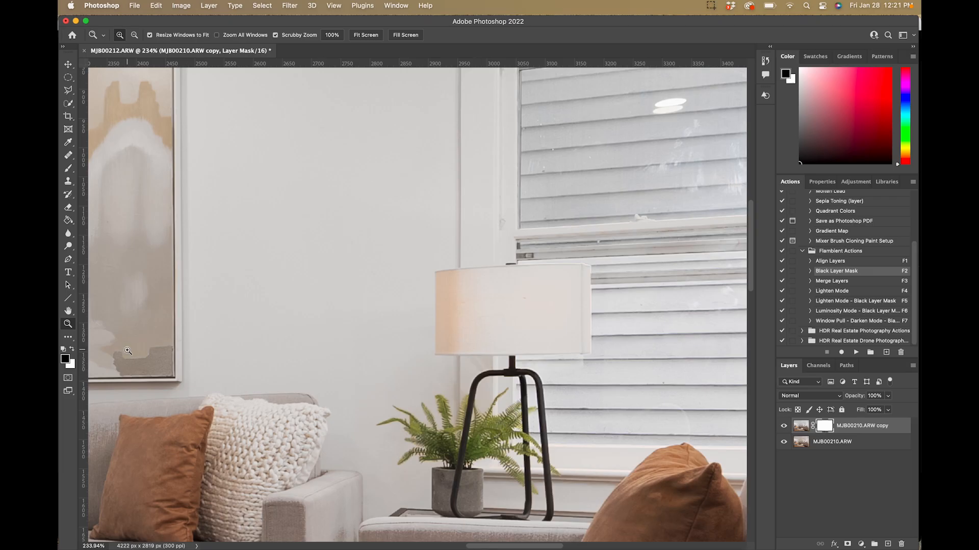
{"action": "key", "text": "b"}
{"action": "key", "text": "bracketright"}
{"action": "key", "text": "bracketright"}
{"action": "key", "text": "bracketright"}
{"action": "key", "text": "bracketright"}
{"action": "key", "text": "bracketright"}
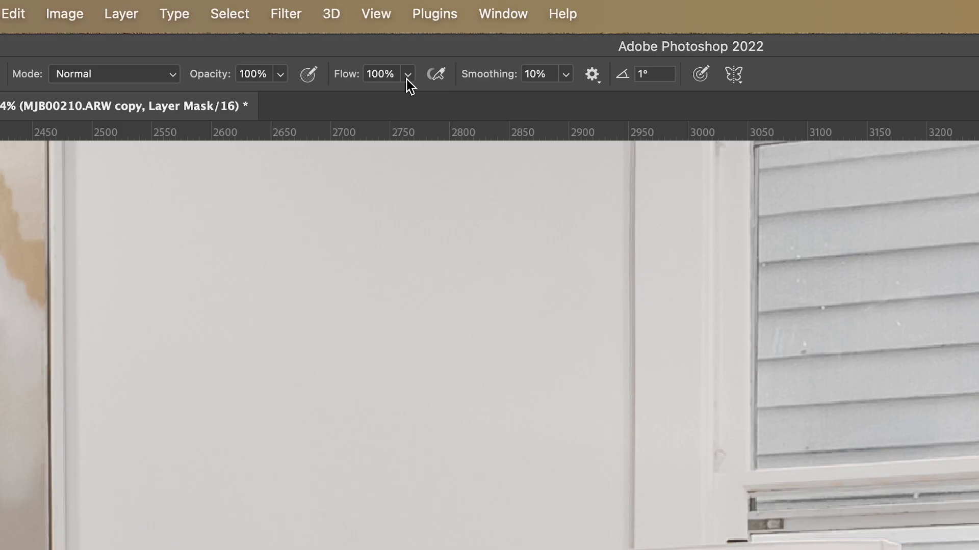
{"action": "left_click", "coordinate": [345, 39]}
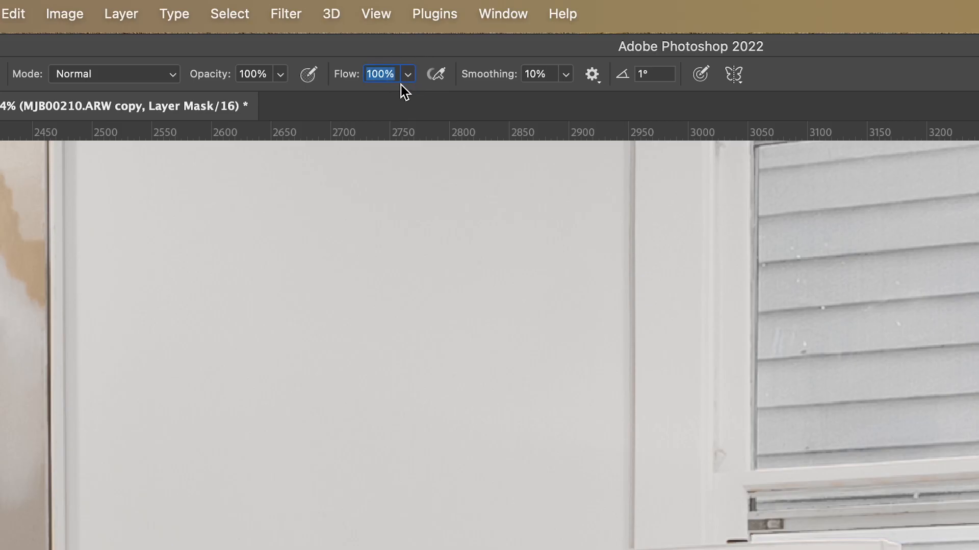
{"action": "type", "text": "5"}
{"action": "key", "text": "Return"}
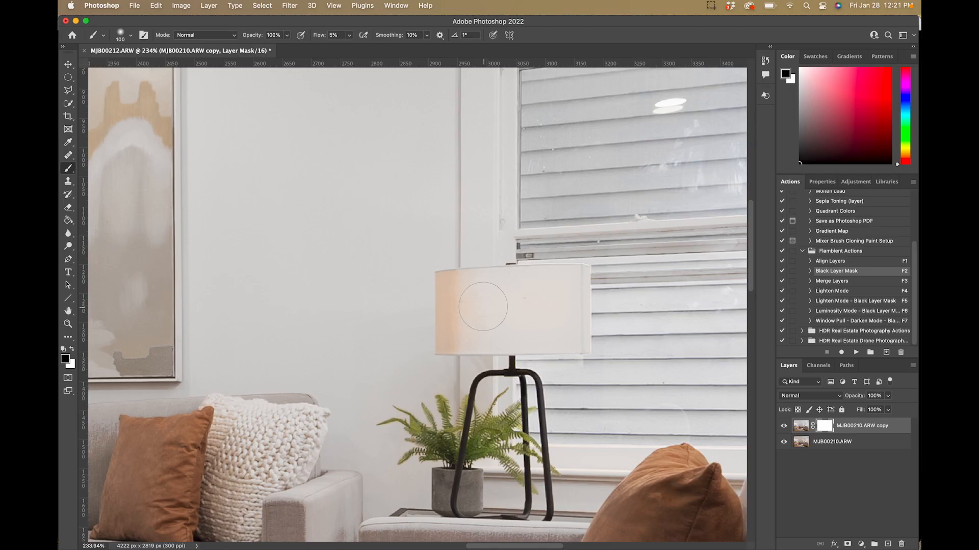
- Restore the warm color of the lampshade in front of the large window by painting black on the MJB00210.ARW copy mask
{"action": "mouse_move", "coordinate": [524, 303]}
{"action": "left_mouse_down"}
{"action": "mouse_move", "coordinate": [562, 316]}
{"action": "mouse_move", "coordinate": [567, 286]}
{"action": "mouse_move", "coordinate": [466, 296]}
{"action": "mouse_move", "coordinate": [570, 290]}
{"action": "mouse_move", "coordinate": [568, 316]}
{"action": "mouse_move", "coordinate": [567, 285]}
{"action": "mouse_move", "coordinate": [569, 325]}
{"action": "mouse_move", "coordinate": [480, 335]}
{"action": "mouse_move", "coordinate": [541, 329]}
{"action": "mouse_move", "coordinate": [564, 319]}
{"action": "mouse_move", "coordinate": [568, 291]}
{"action": "mouse_move", "coordinate": [569, 315]}
{"action": "mouse_move", "coordinate": [566, 281]}
{"action": "left_mouse_up"}
{"action": "key", "text": "l"}
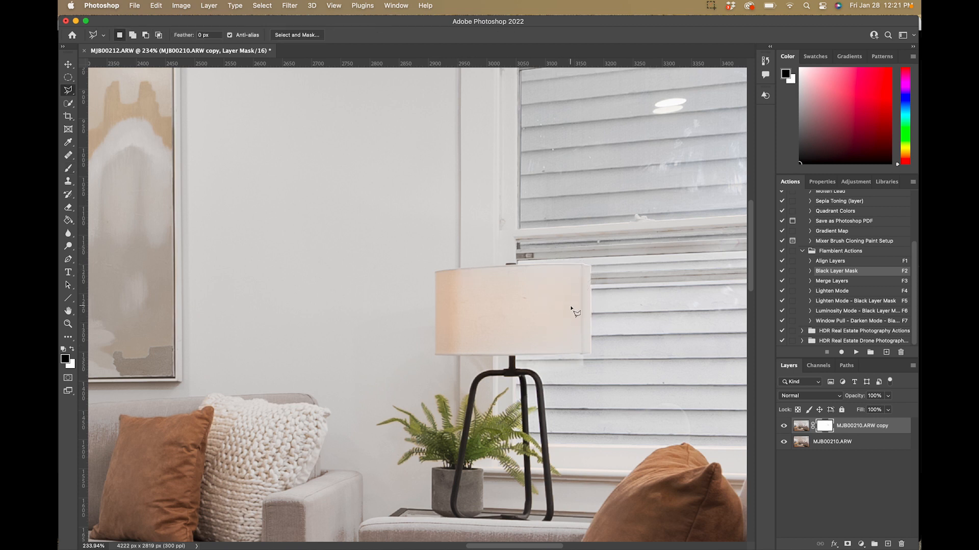
{"action": "key", "text": "b"}
{"action": "mouse_move", "coordinate": [550, 286]}
{"action": "left_mouse_down"}
{"action": "mouse_move", "coordinate": [472, 296]}
{"action": "mouse_move", "coordinate": [553, 303]}
{"action": "mouse_move", "coordinate": [567, 332]}
{"action": "mouse_move", "coordinate": [473, 337]}
{"action": "mouse_move", "coordinate": [538, 327]}
{"action": "mouse_move", "coordinate": [558, 288]}
{"action": "mouse_move", "coordinate": [505, 295]}
{"action": "left_mouse_up"}
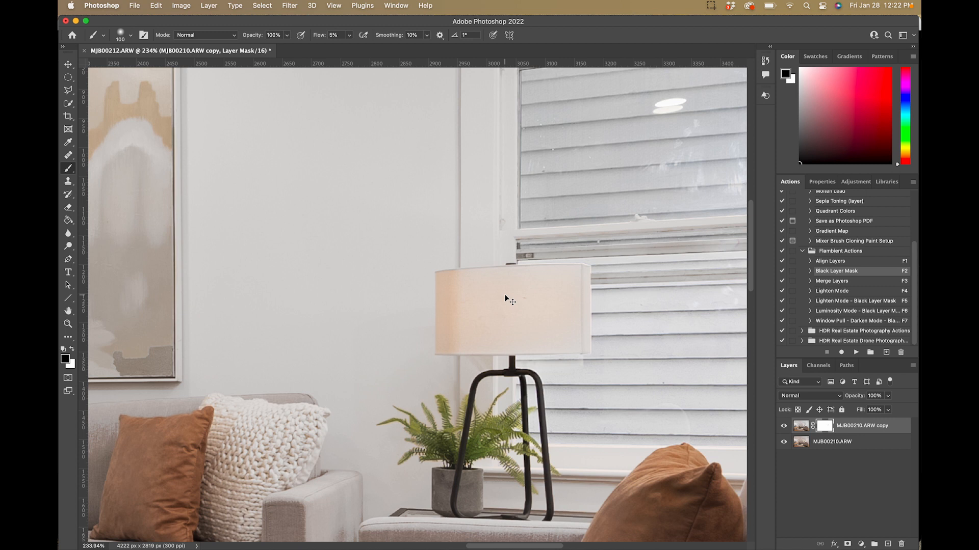
{"action": "mouse_move", "coordinate": [507, 306]}
{"action": "left_mouse_down"}
{"action": "mouse_move", "coordinate": [601, 281]}
{"action": "mouse_move", "coordinate": [501, 307]}
{"action": "left_mouse_up"}
{"action": "key", "text": "super+0"}
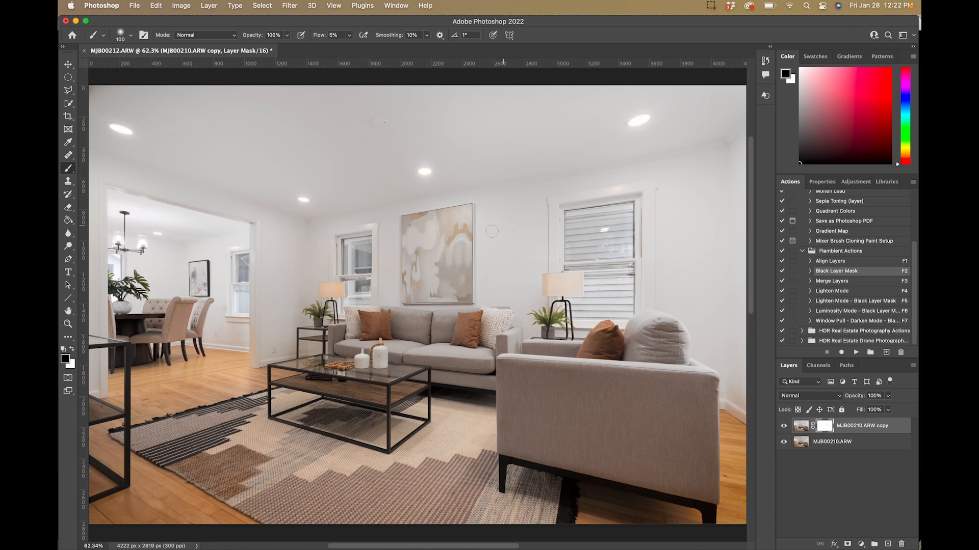
- Merge the masked MJB00210.ARW copy layer with MJB00210.ARW using the Merge Layers action
{"action": "key", "text": "F3"}
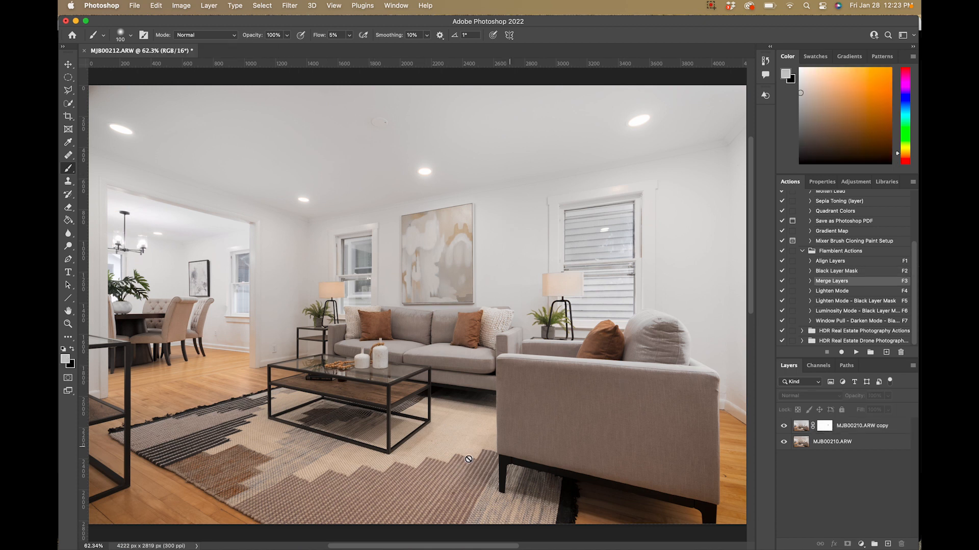
{"action": "left_click", "coordinate": [840, 426]}
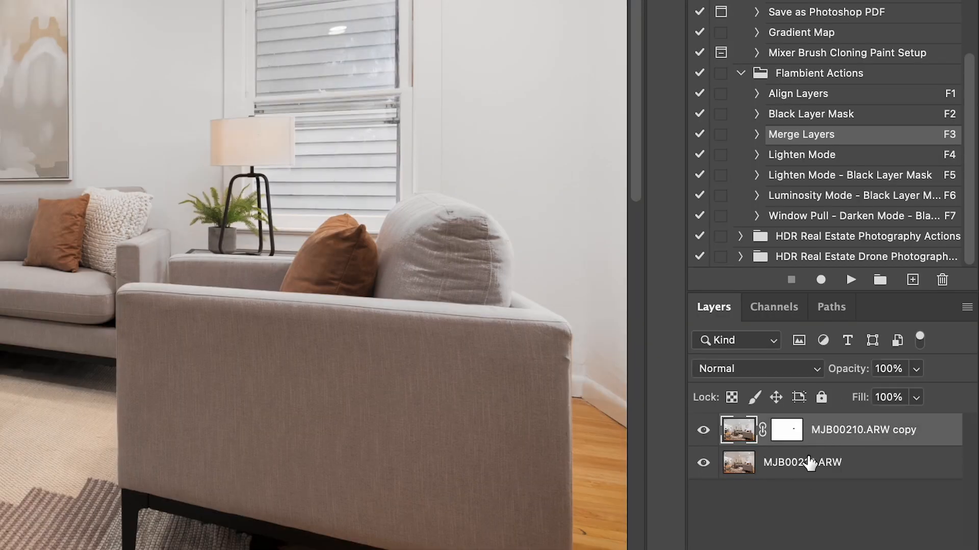
{"action": "left_click", "coordinate": [835, 441], "text": "shift"}
{"action": "left_click", "coordinate": [825, 279]}
{"action": "left_click", "coordinate": [850, 280]}
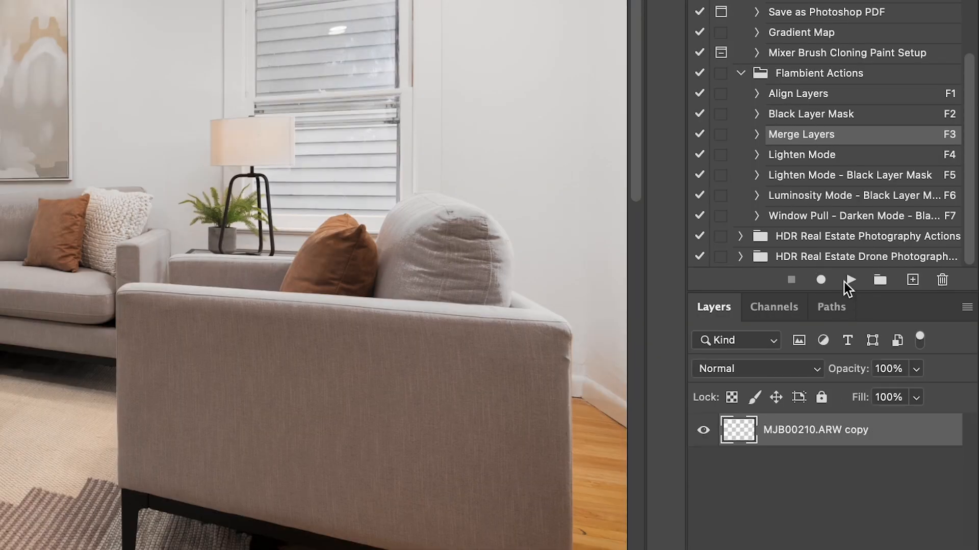